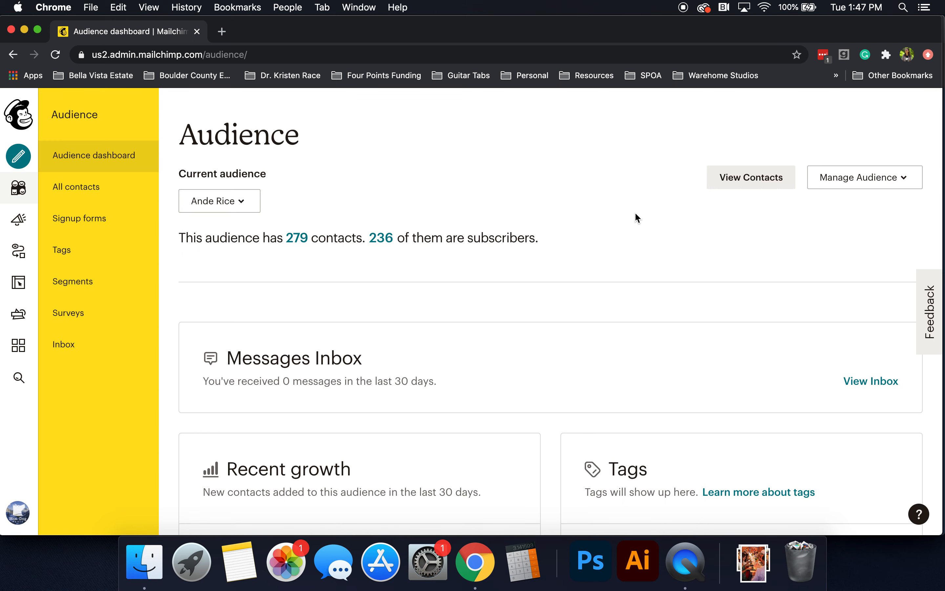
Step: Open the contact import for the current audience
left_click(220, 202)
left_click(287, 203)
left_click(886, 178)
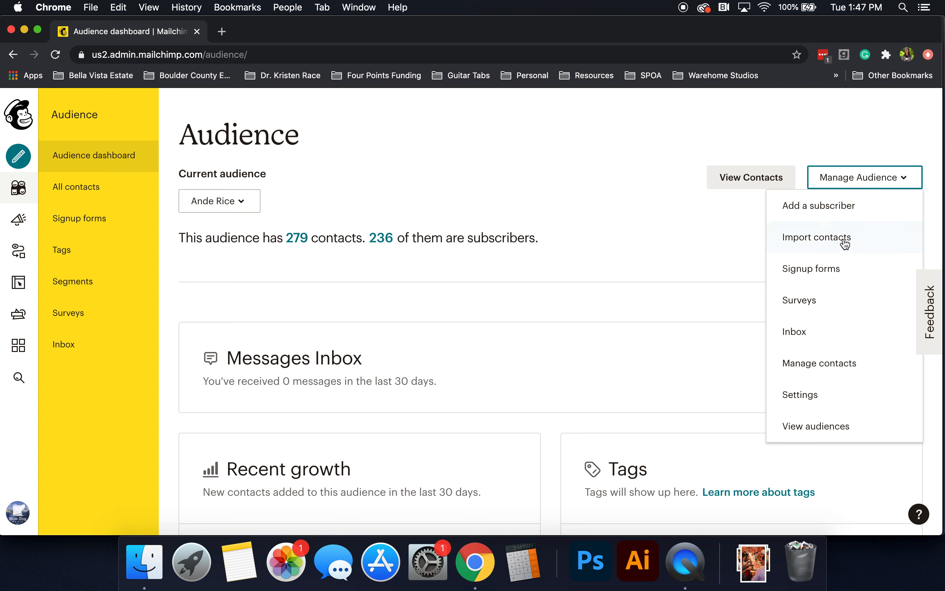
left_click(812, 242)
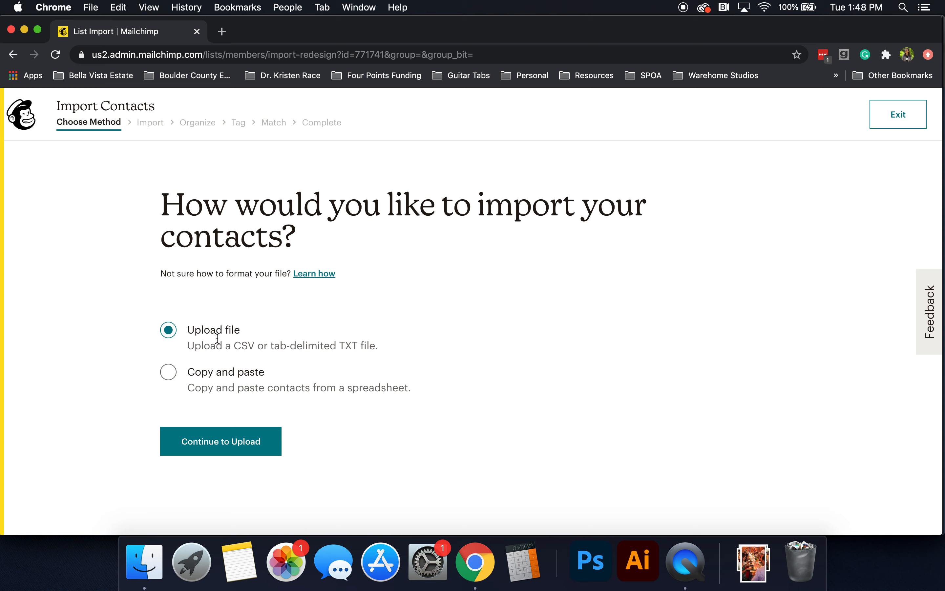
Step: Continue the contact import with file upload as the method
left_click_drag(234, 342, 254, 344)
left_click_drag(187, 378, 288, 377)
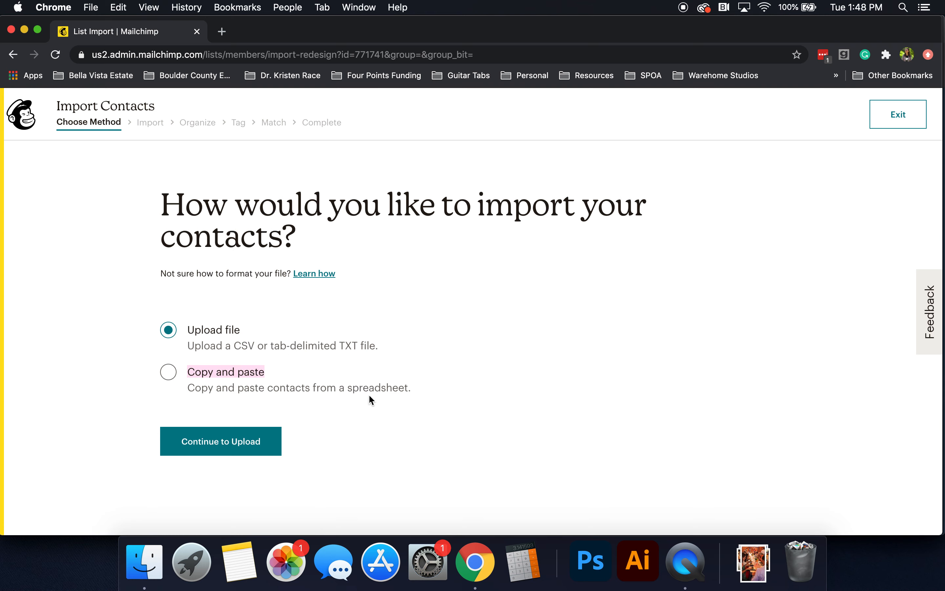
left_click(275, 307)
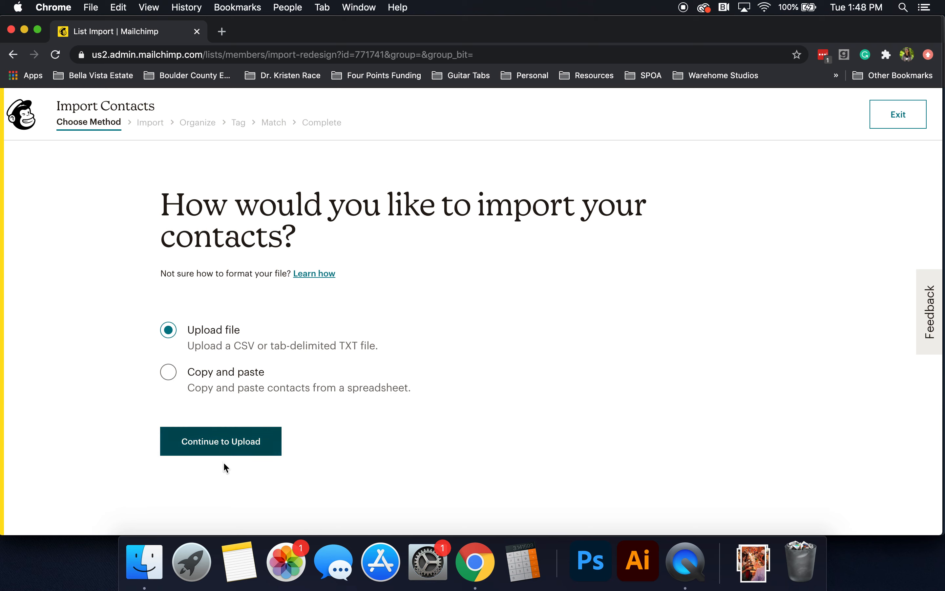
left_click(218, 445)
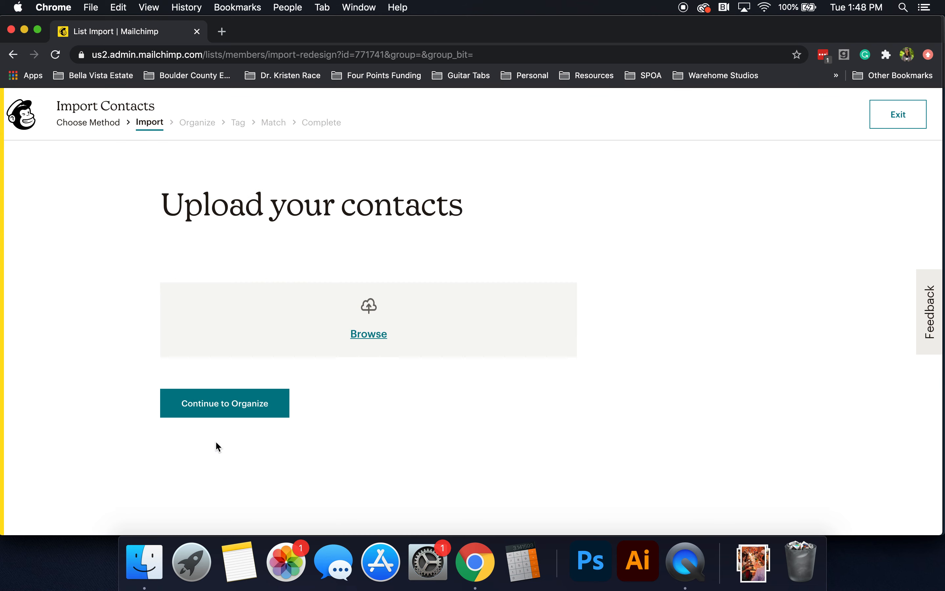
Step: Upload the file New Contacts Example - Sheet1.csv from the Downloads folder and continue to organizing the contacts
left_click(364, 338)
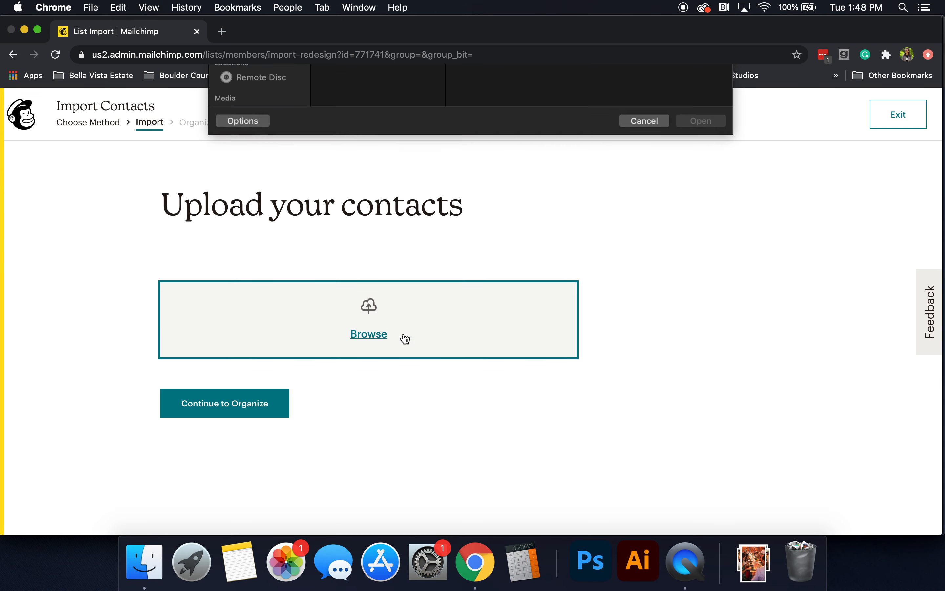
left_click(257, 168)
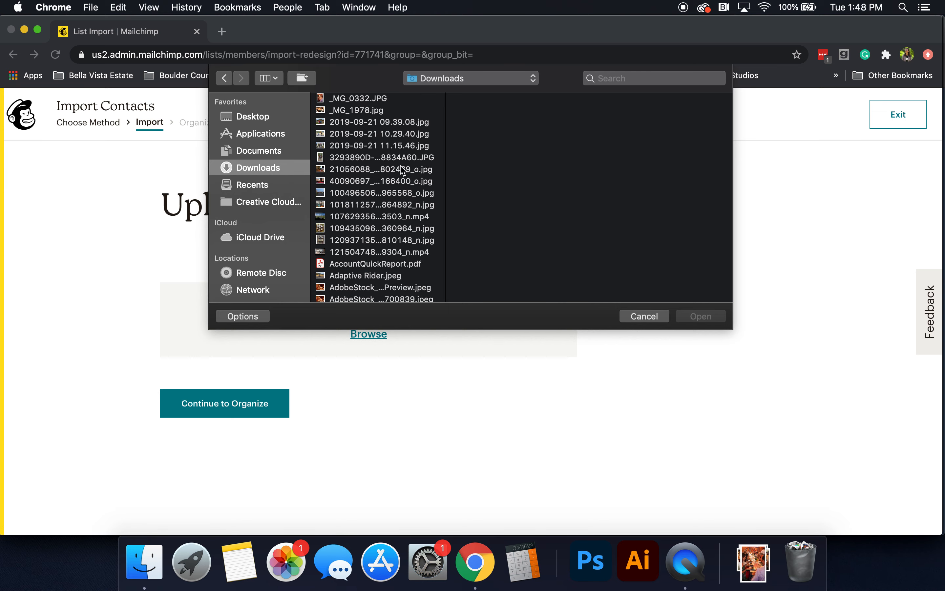
scroll(403, 170, "down", 15)
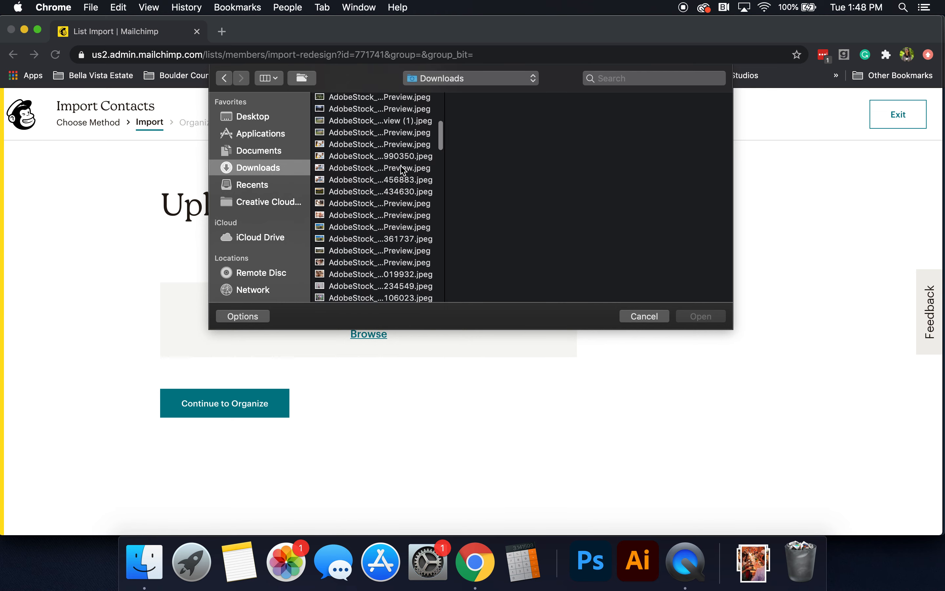
scroll(403, 170, "down", 10)
scroll(403, 171, "up", 8)
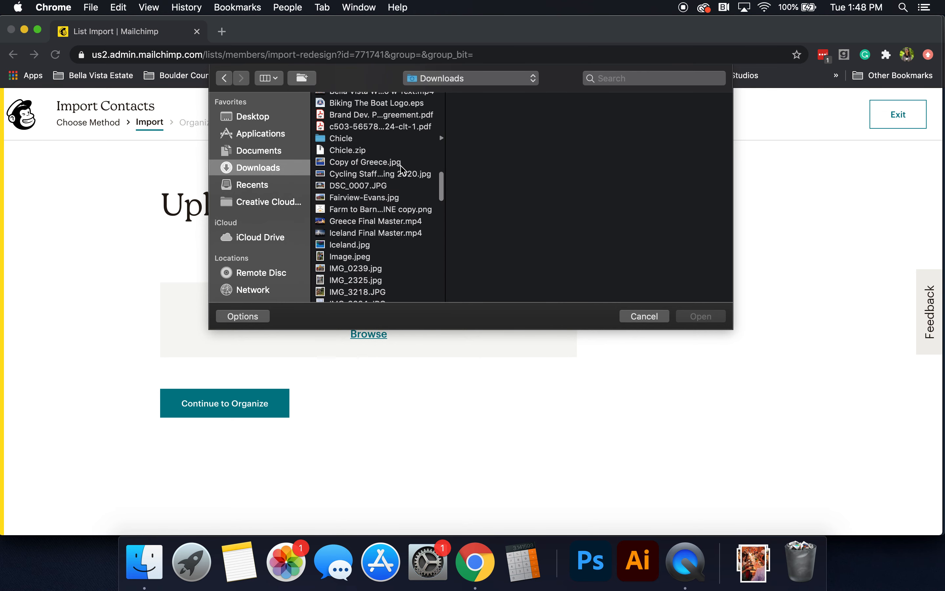
scroll(402, 171, "up", 6)
scroll(403, 170, "down", 6)
scroll(403, 170, "down", 10)
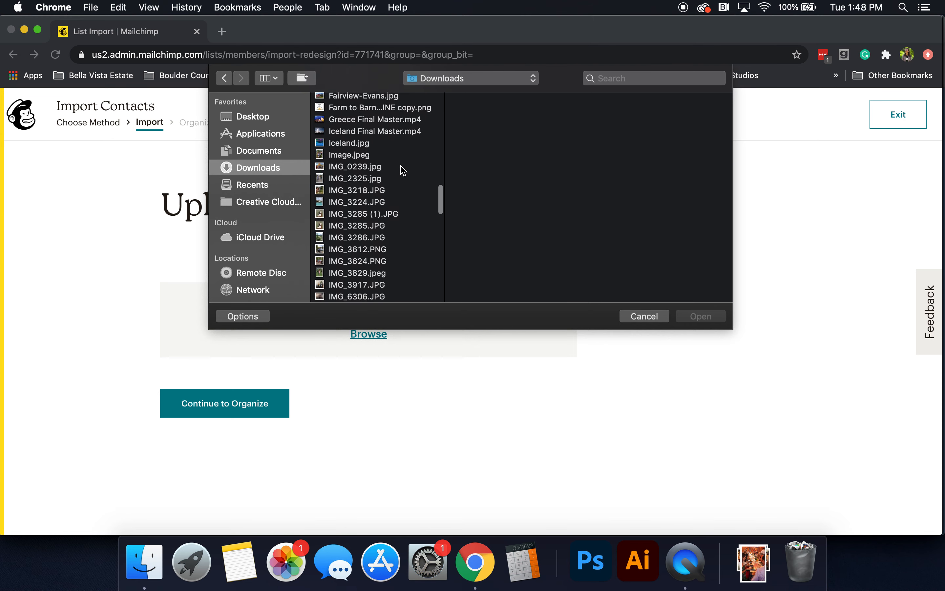
scroll(402, 171, "down", 12)
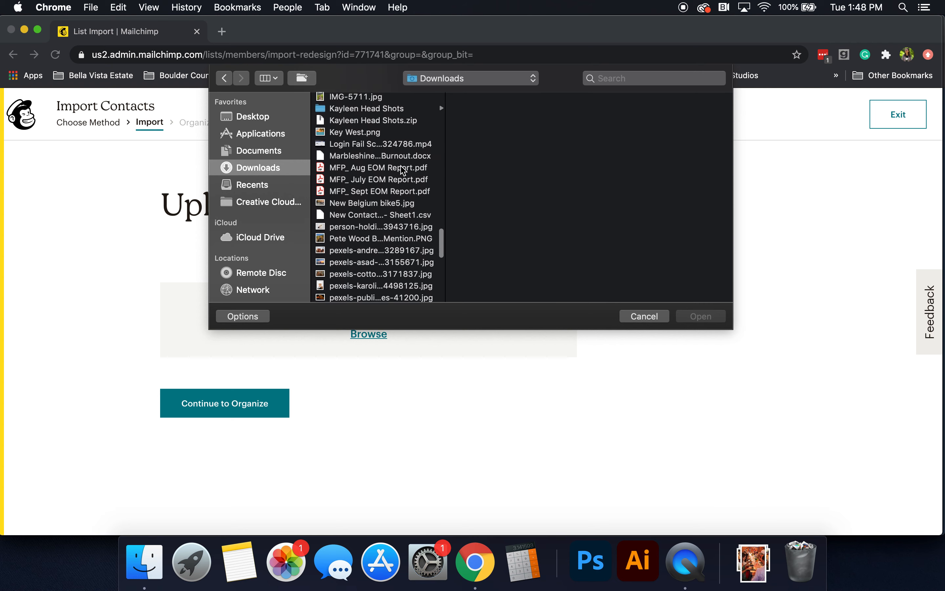
scroll(403, 170, "down", 2)
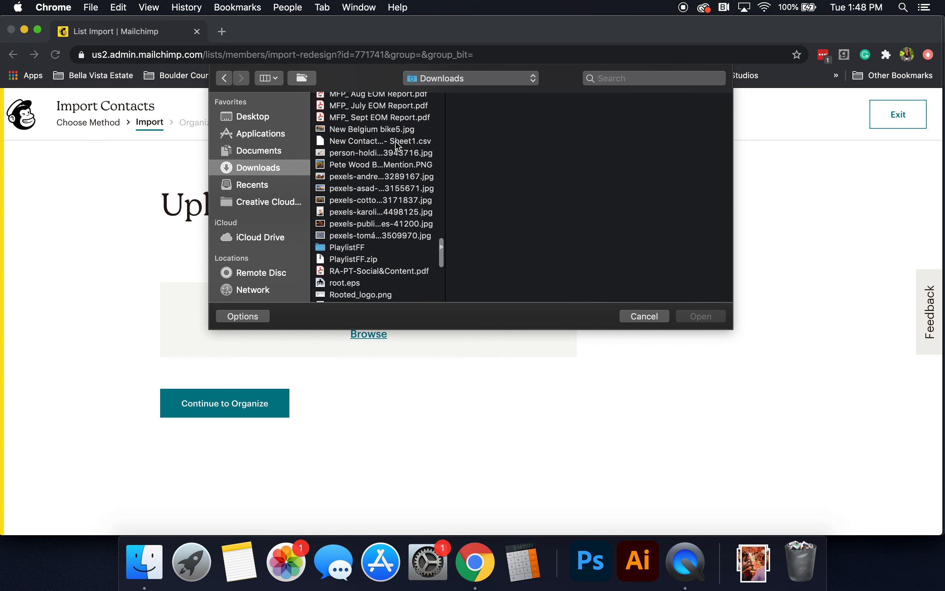
left_click(396, 143)
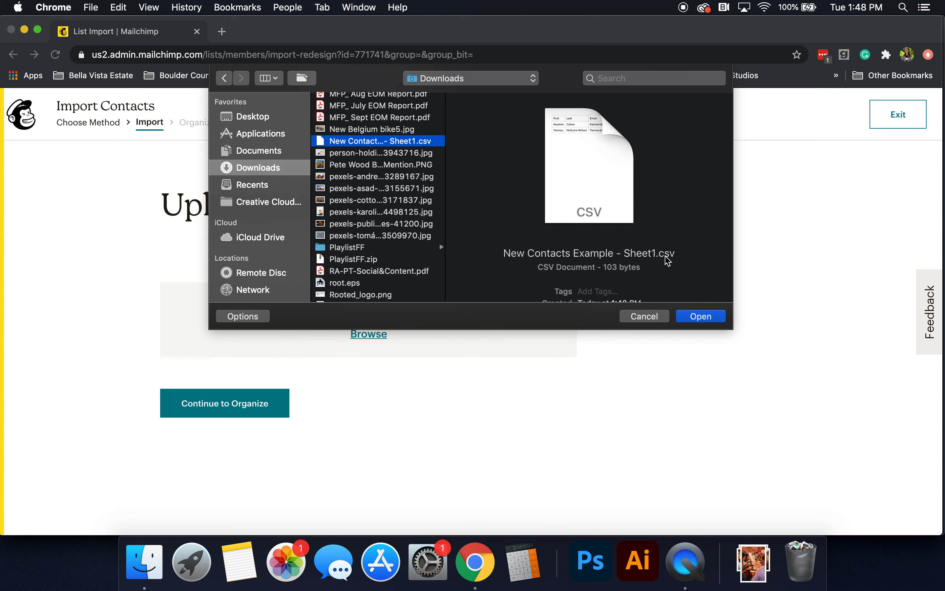
left_click(702, 317)
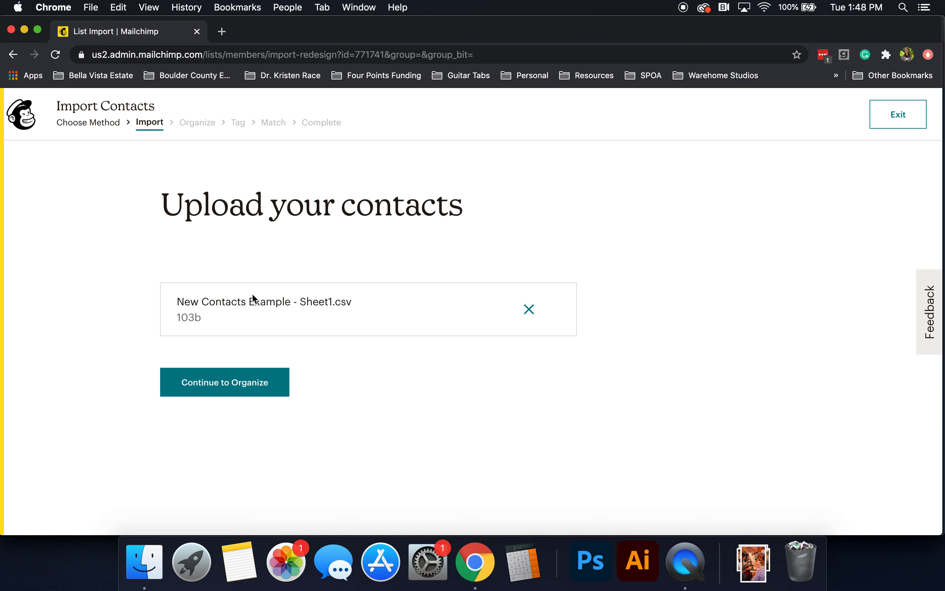
left_click(234, 388)
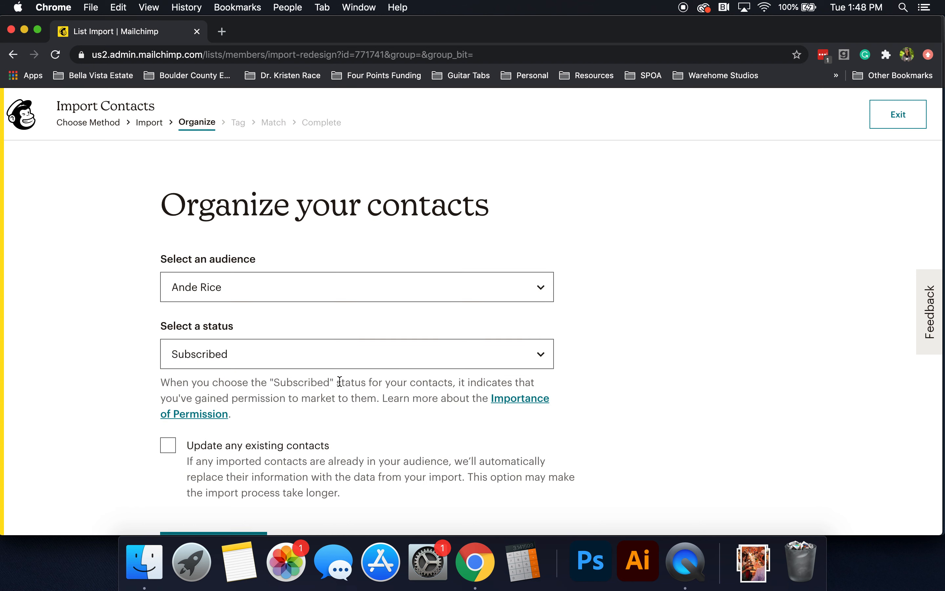
Step: Enable updating of existing contacts, keep the Subscribed status, and continue to column matching without adding tags
scroll(308, 287, "down", 2)
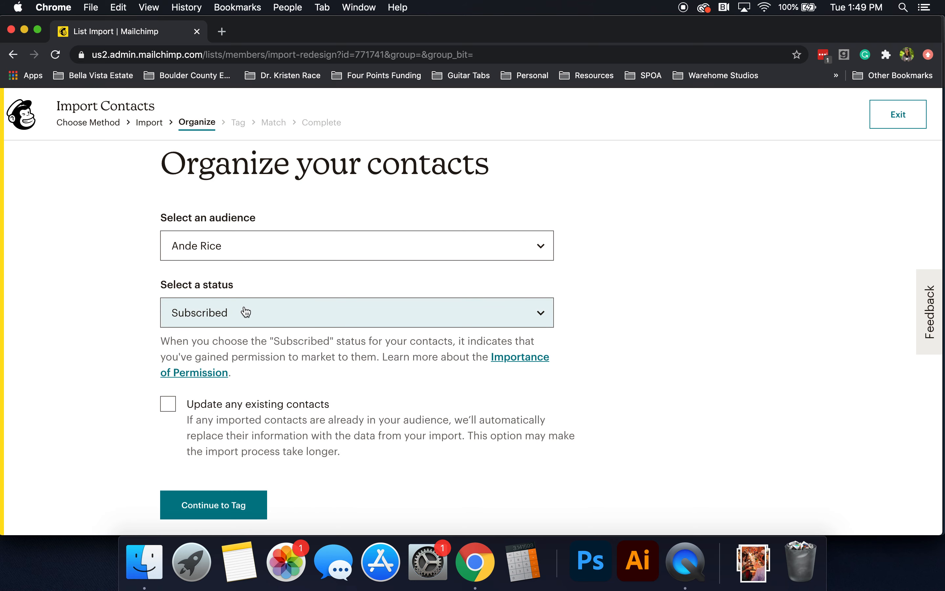
left_click(166, 403)
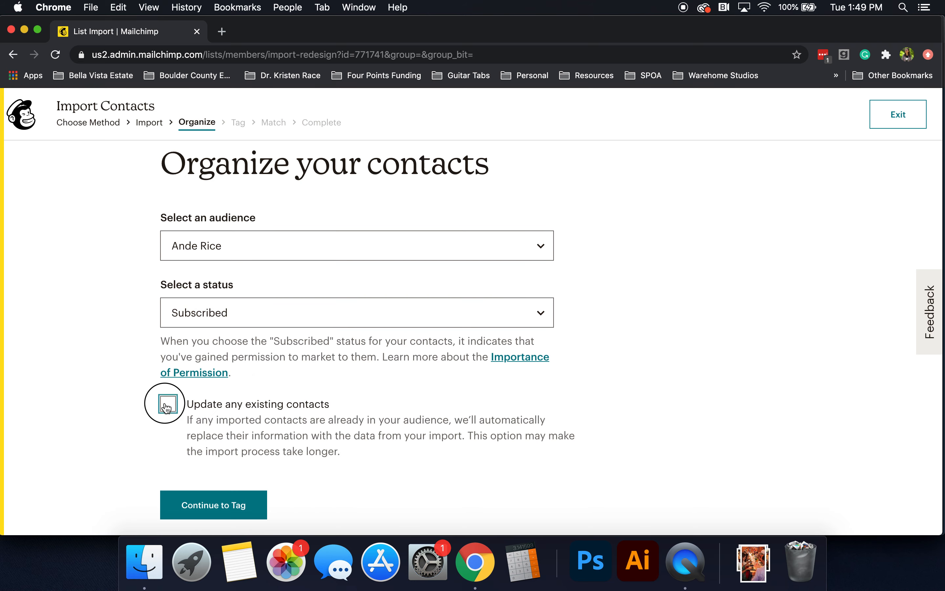
left_click(230, 508)
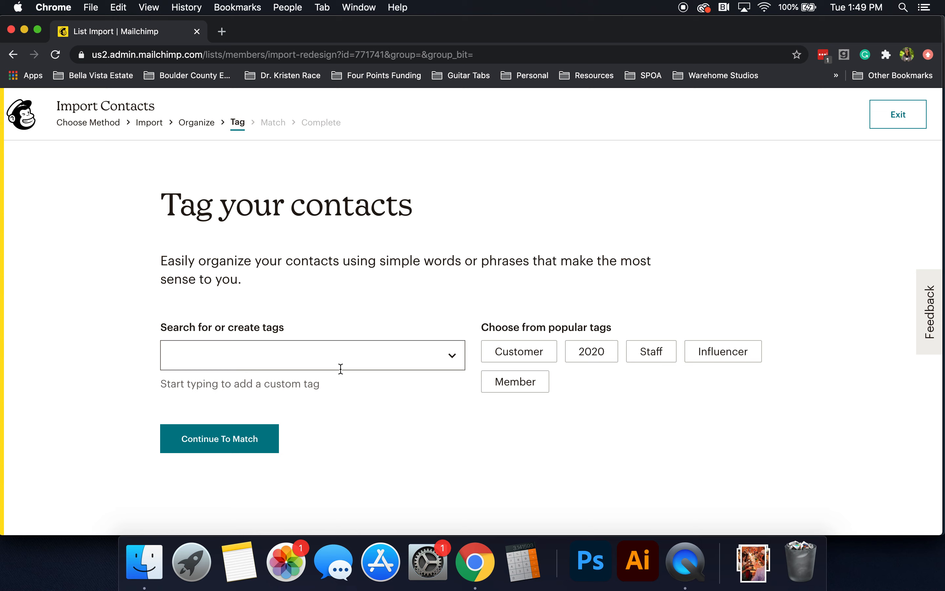
left_click(221, 443)
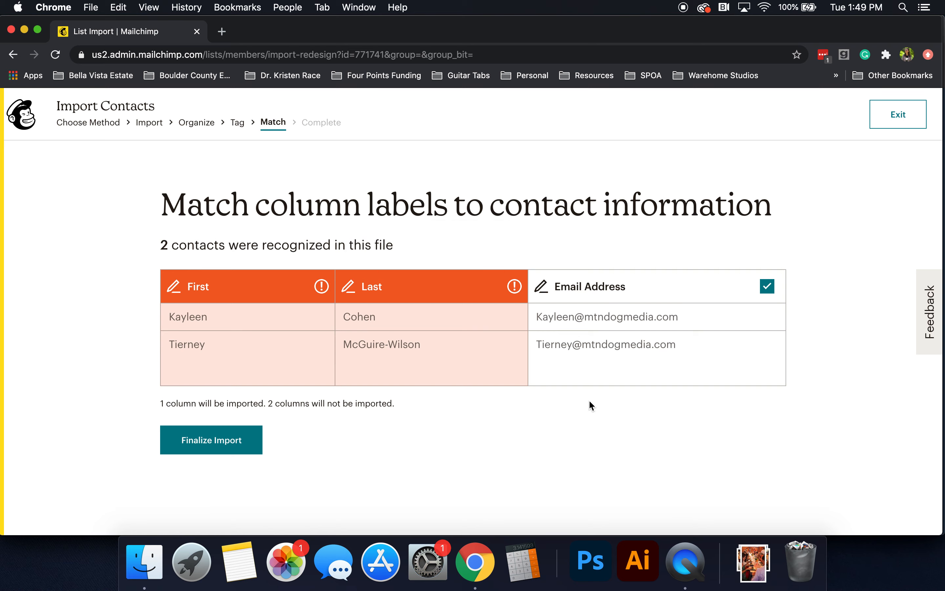
Step: Match the First column to First Name (FNAME) and the Last column to Last Name (LNAME)
left_click(221, 287)
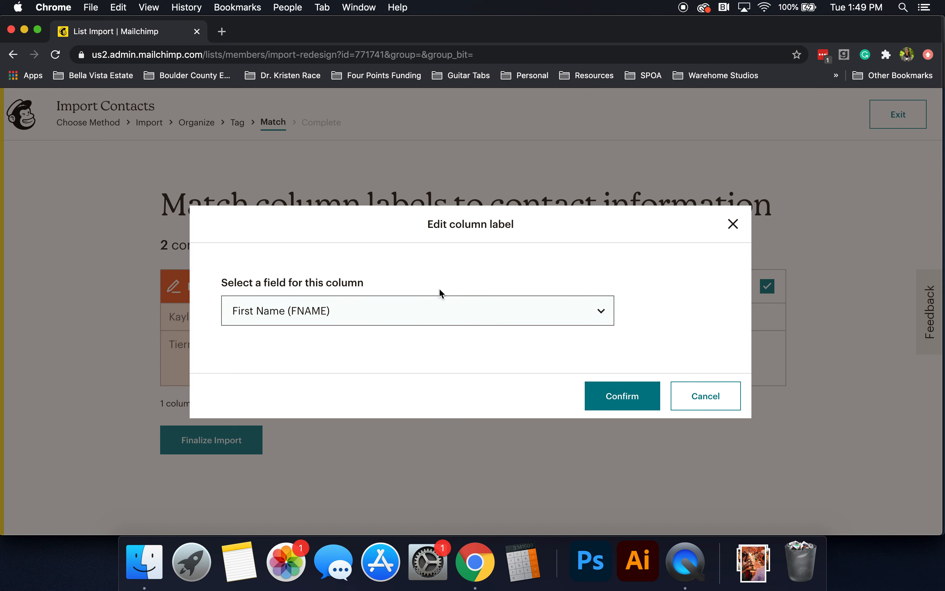
left_click(444, 321)
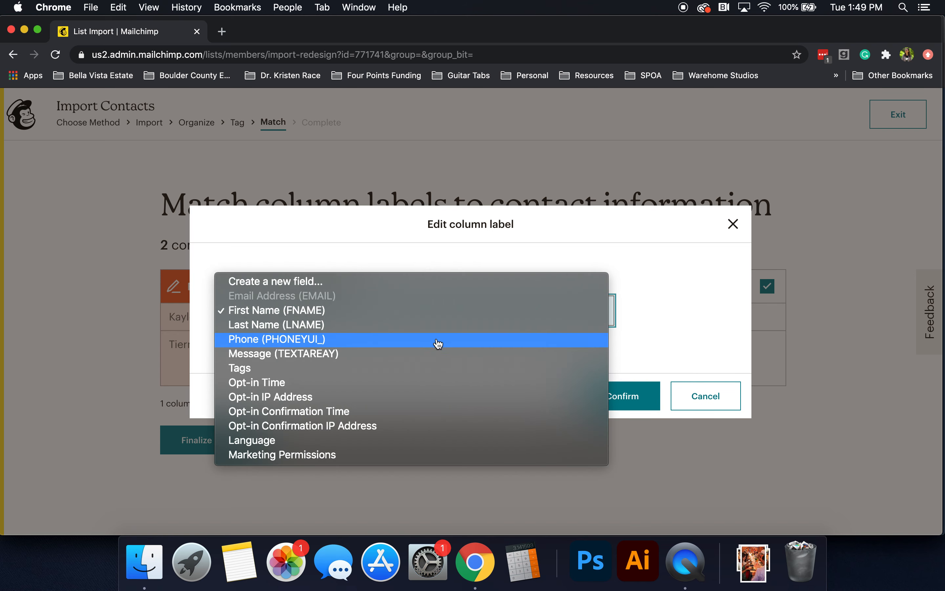
left_click(350, 313)
left_click(627, 395)
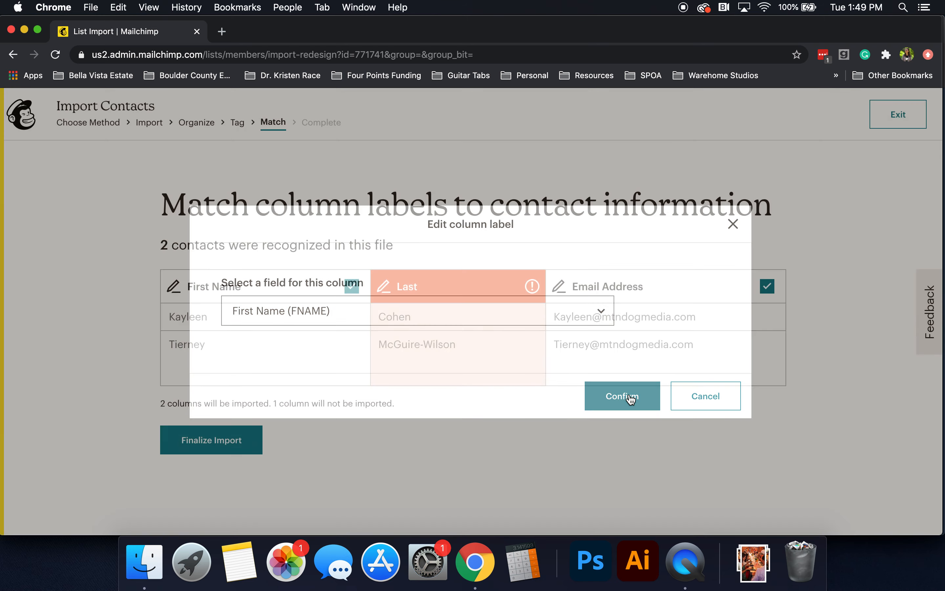
left_click(464, 291)
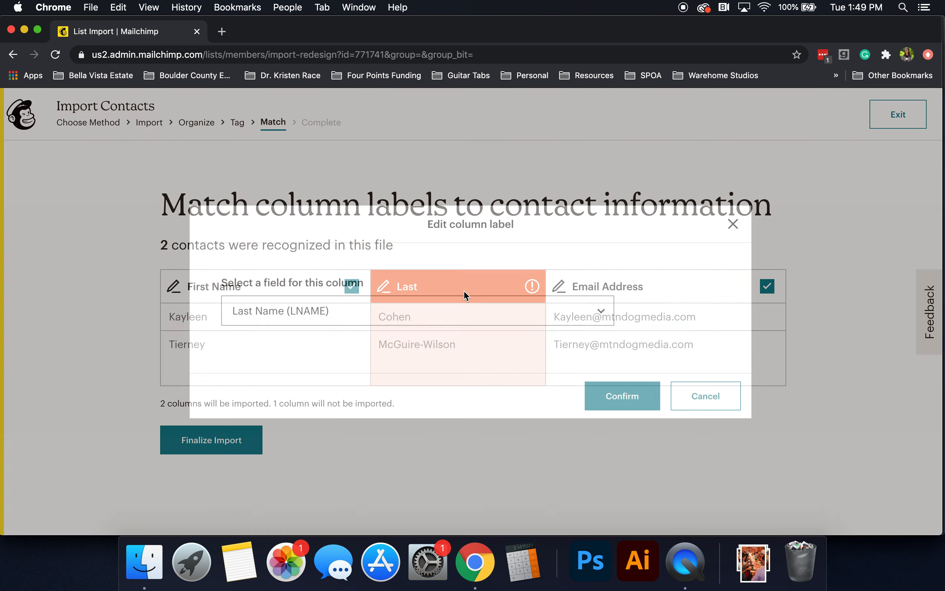
left_click(624, 395)
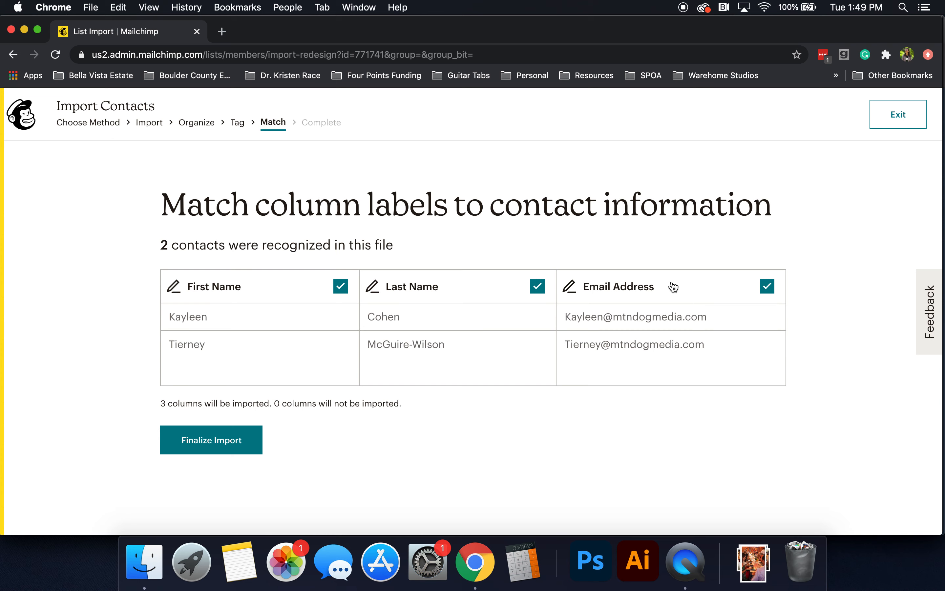
Step: Finalize and complete the contact import, then return to the audience dashboard and decline the feedback survey
left_click(230, 441)
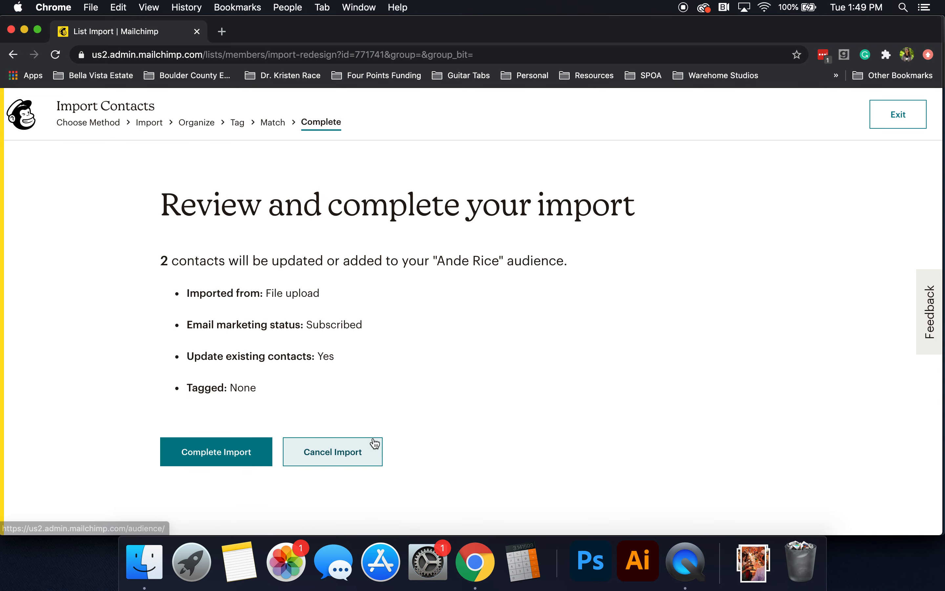
left_click(213, 454)
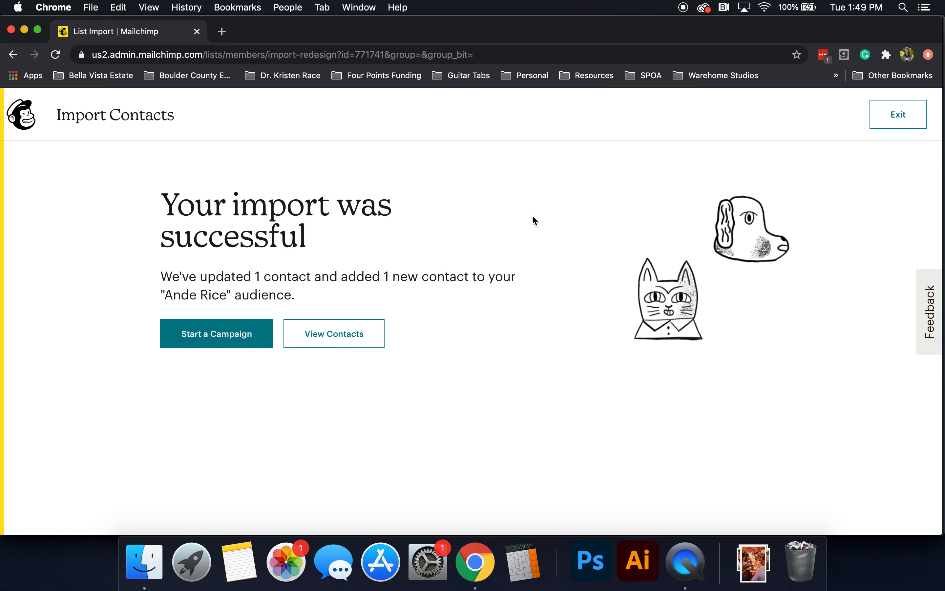
left_click(902, 116)
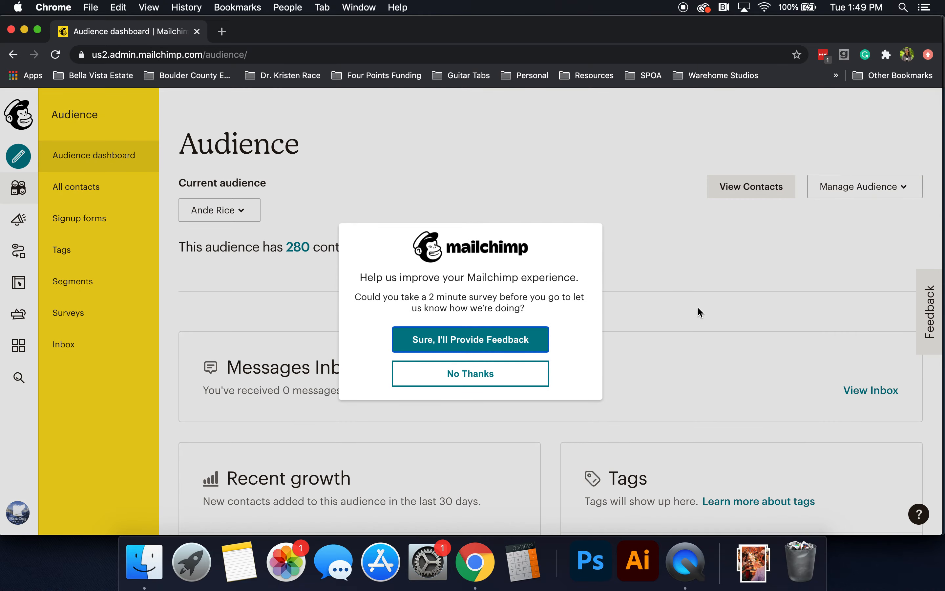
left_click(546, 375)
Step: Start another contact import for the audience using the copy and paste method
left_click(861, 190)
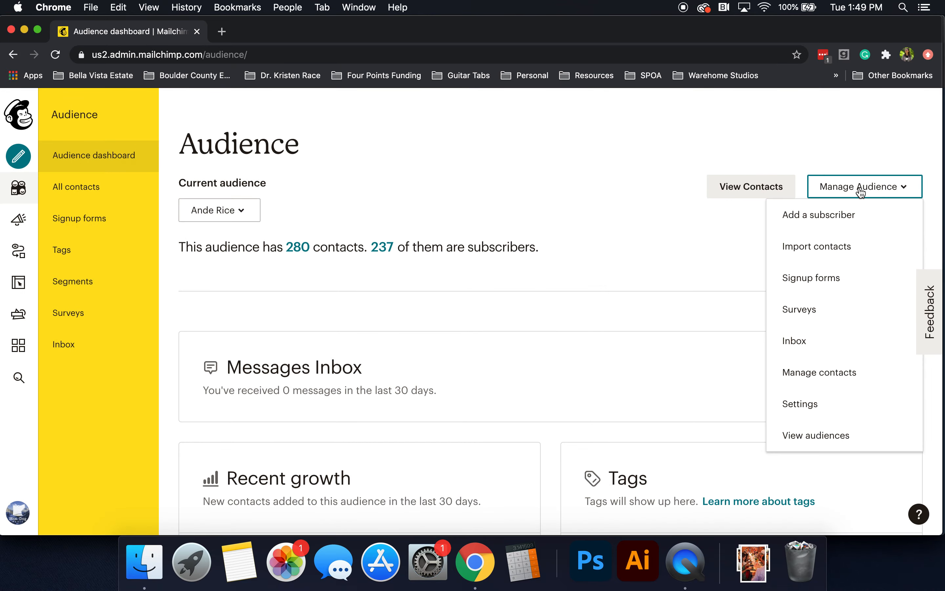
left_click(843, 249)
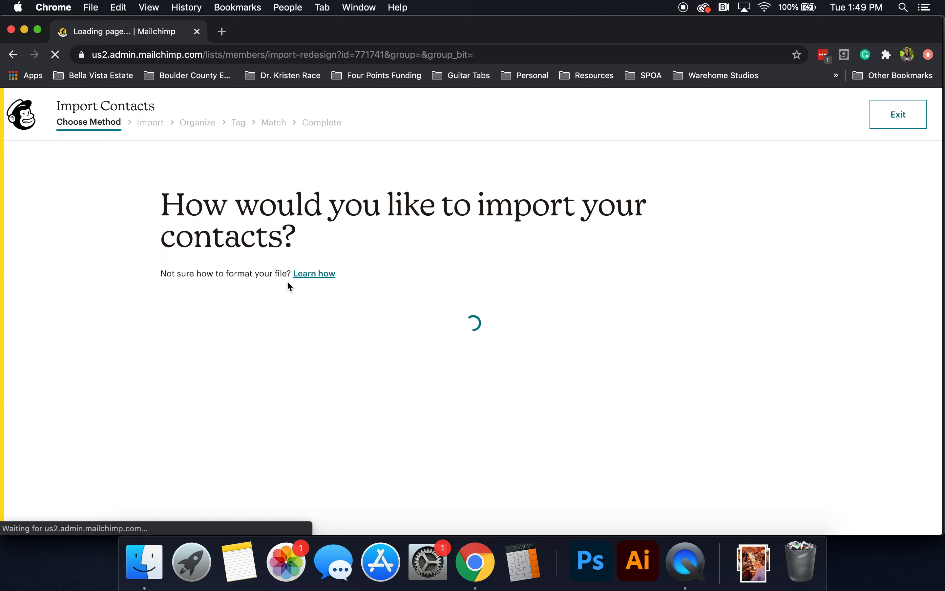
left_click(213, 371)
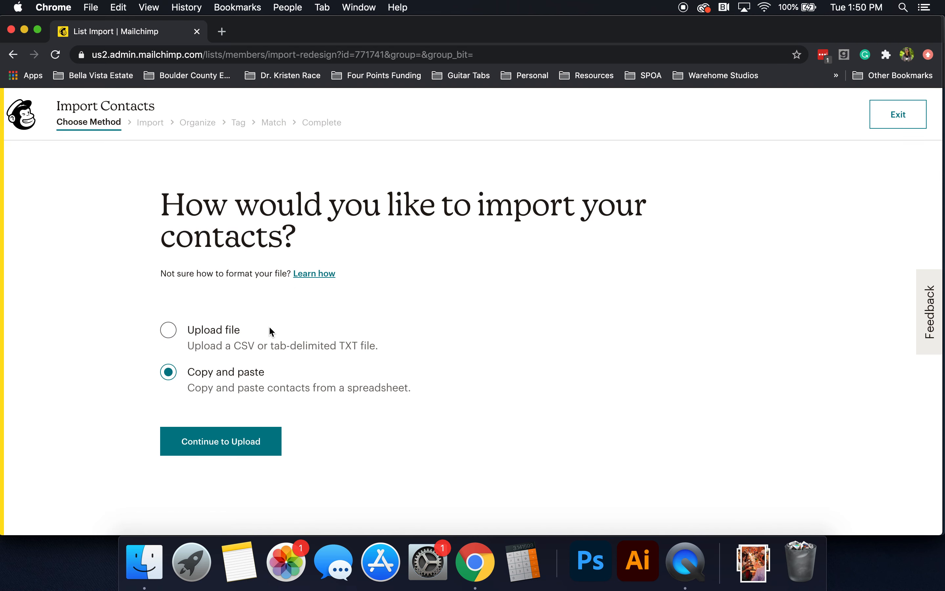
left_click(209, 444)
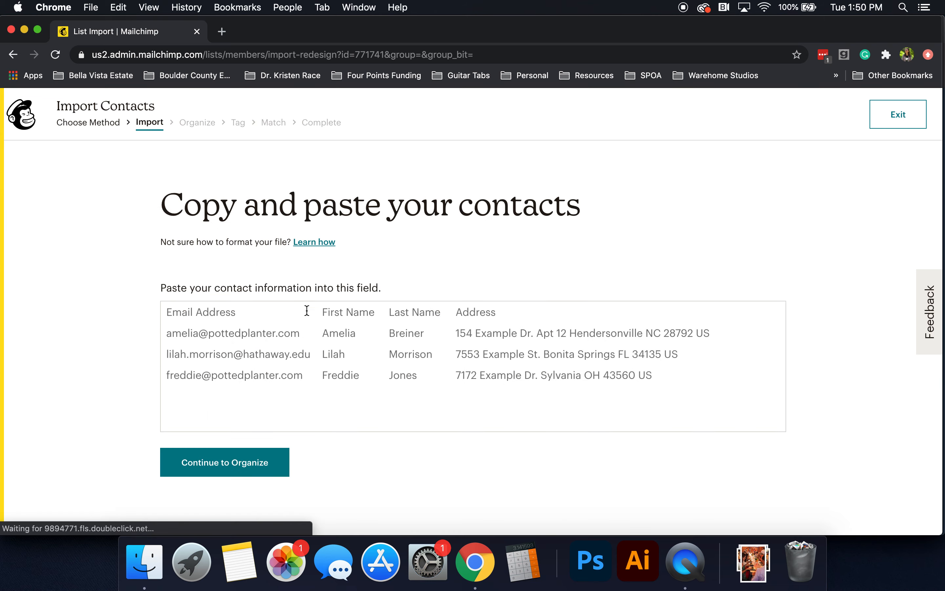
Step: Switch to the New Contacts Example spreadsheet in Google Sheets and select cell A2, the first contact's first name
key("ctrl+Up")
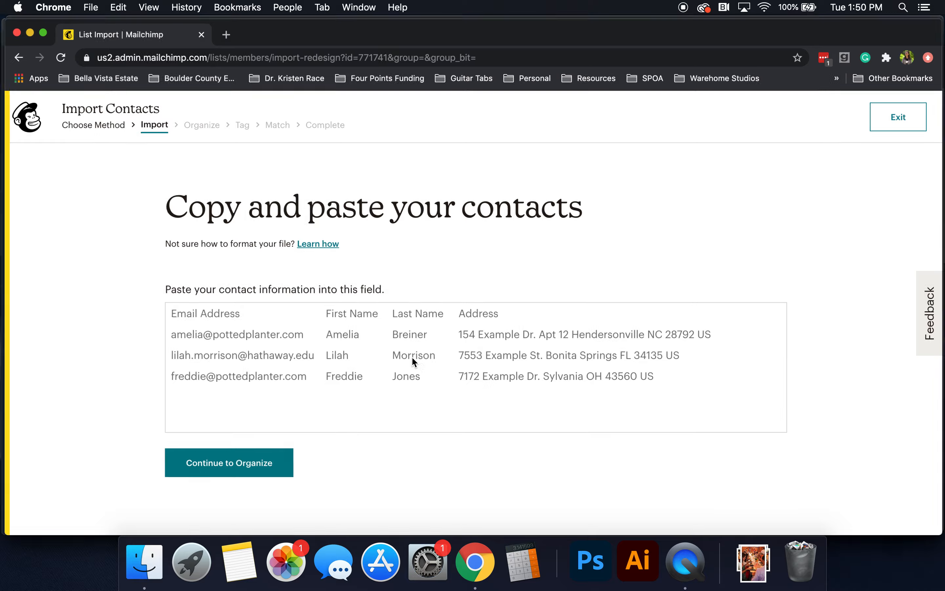
left_click(639, 131)
key("ctrl+Up")
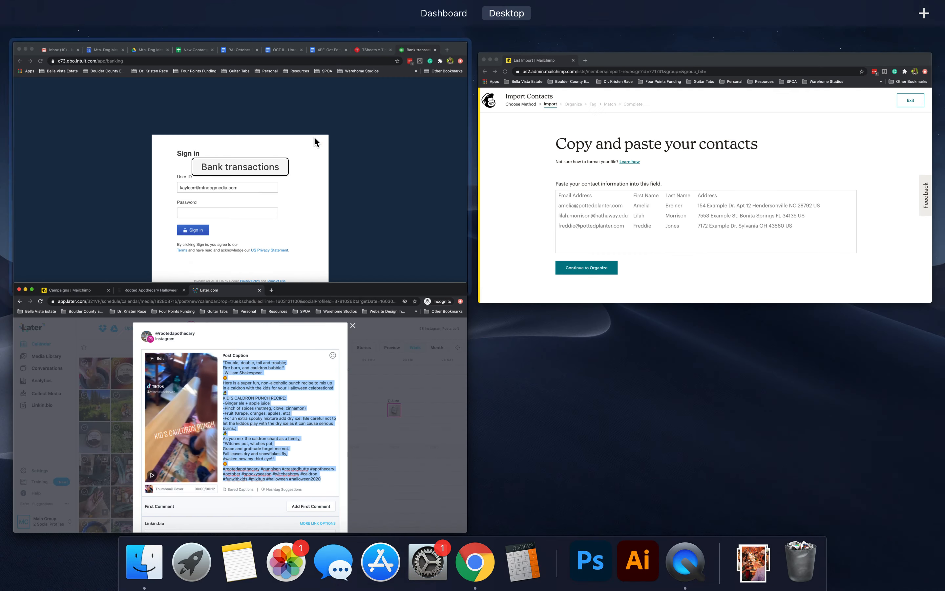
left_click(273, 141)
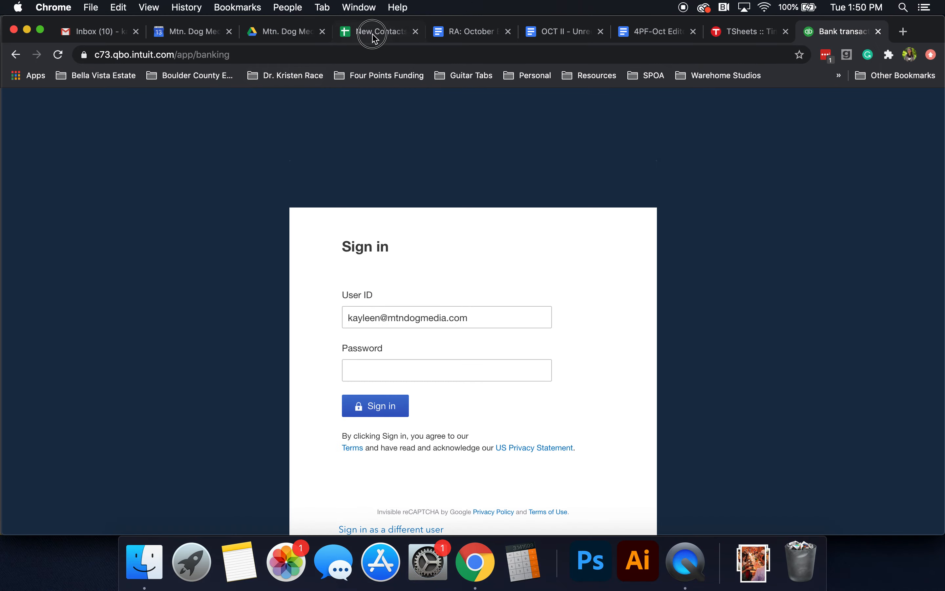
left_click(369, 31)
left_click(59, 211)
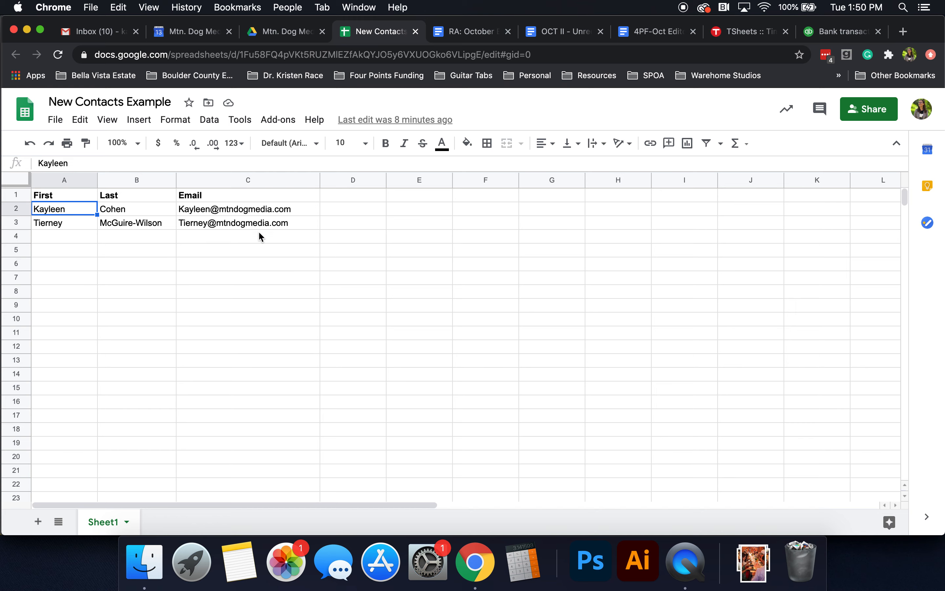
Step: Copy the contact rows A2:C3 from the spreadsheet, paste them into Mailchimp's contact import field, and continue to Organize
left_click(275, 226, "shift")
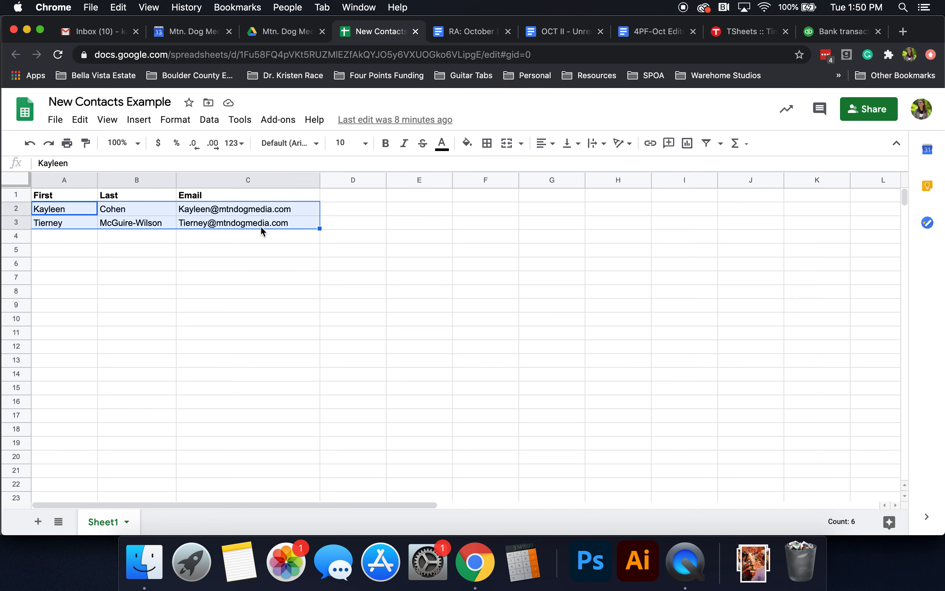
key("super+c")
key("ctrl+Up")
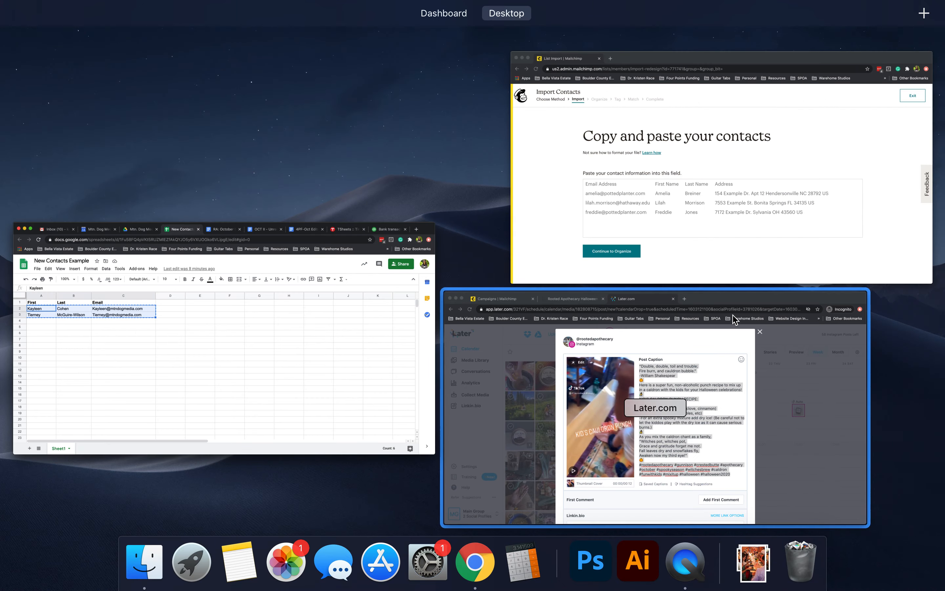
left_click(696, 217)
left_click(190, 314)
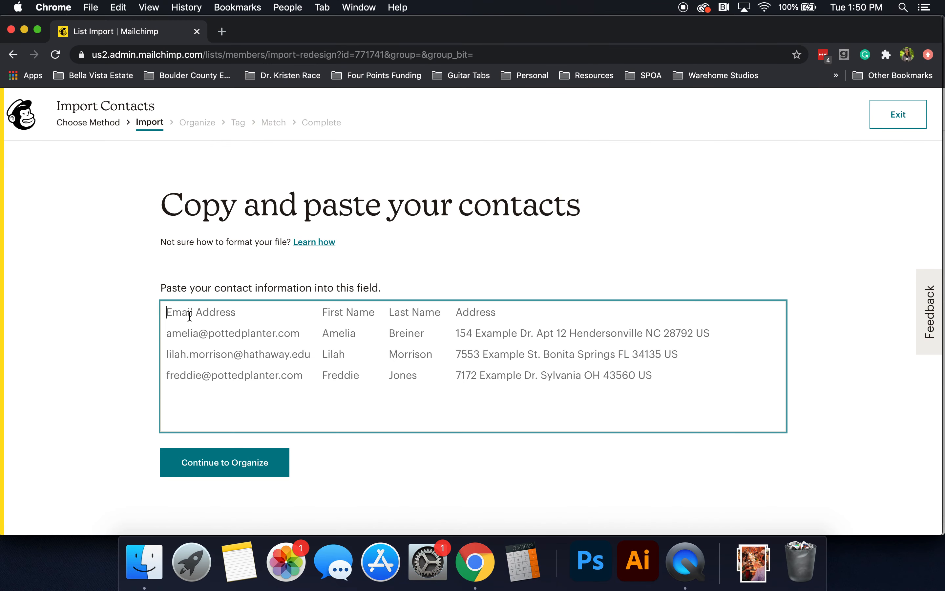
key("super+v")
left_click(253, 463)
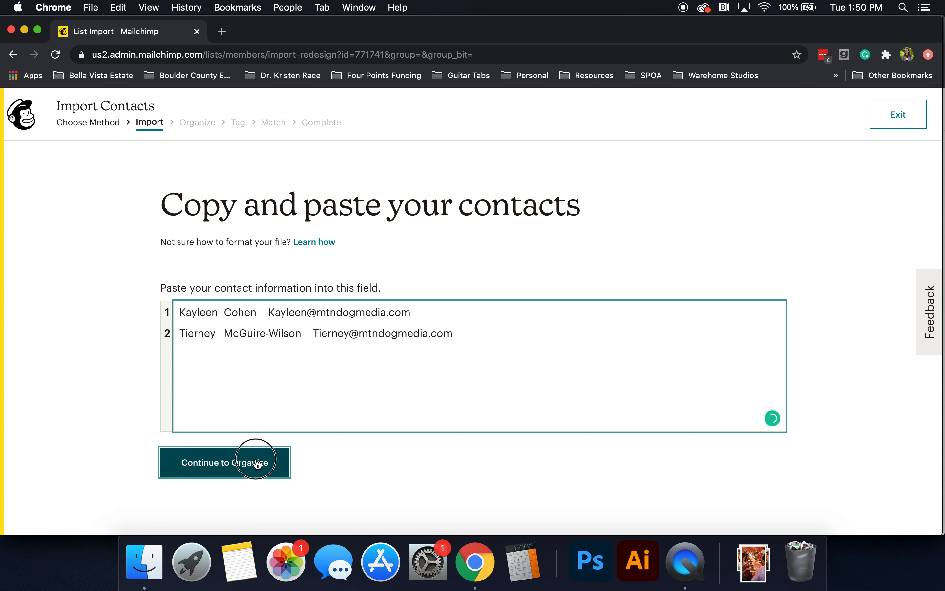
Step: Enable updating any existing contacts, then continue through the Organize and Tag stages without adding a tag
scroll(328, 363, "down", 2)
left_click(168, 404)
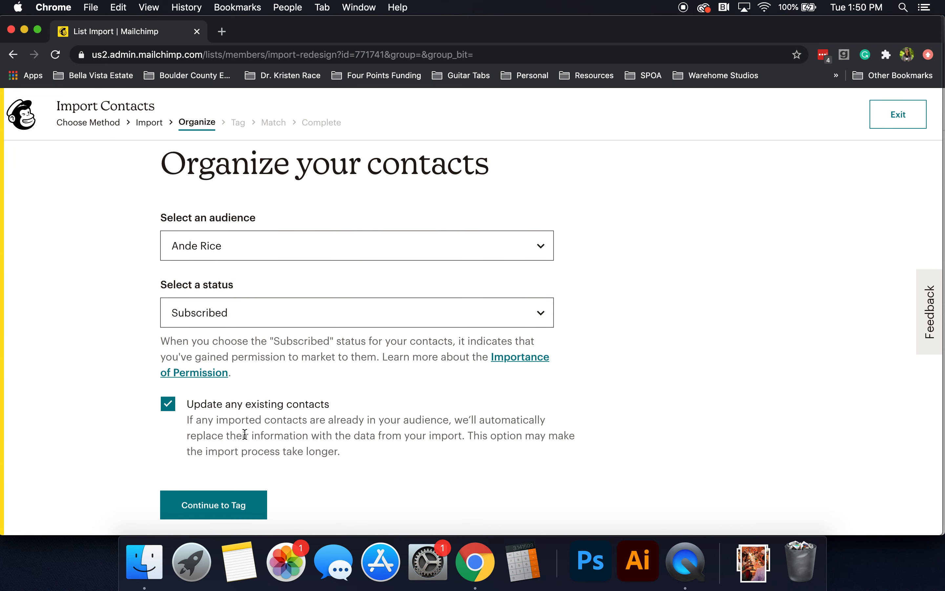
left_click(239, 508)
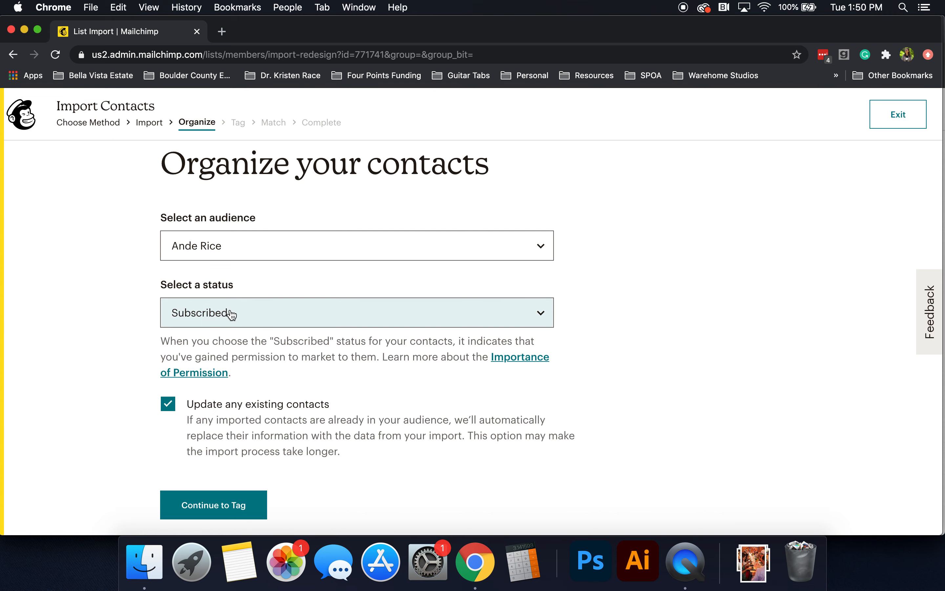
left_click(237, 514)
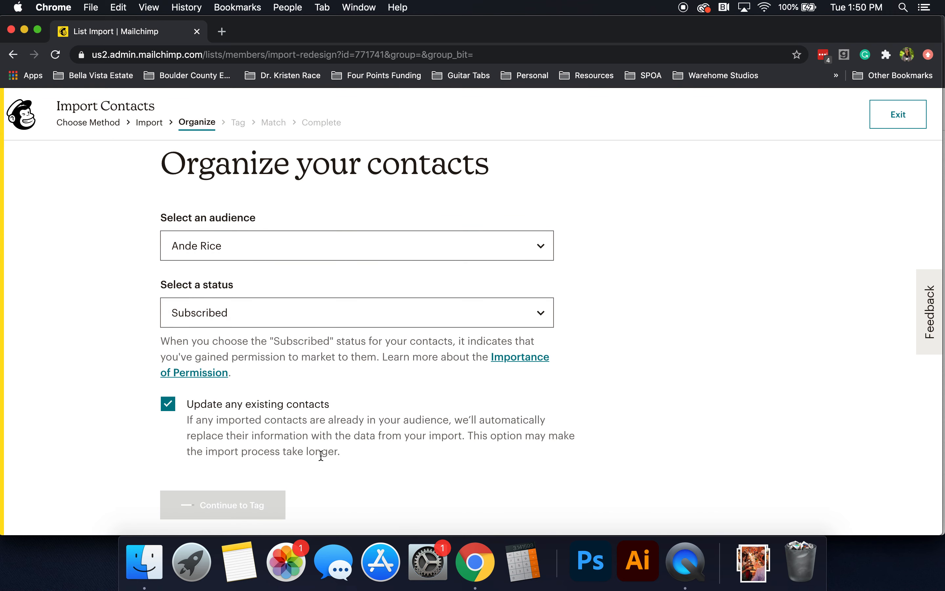
left_click(210, 442)
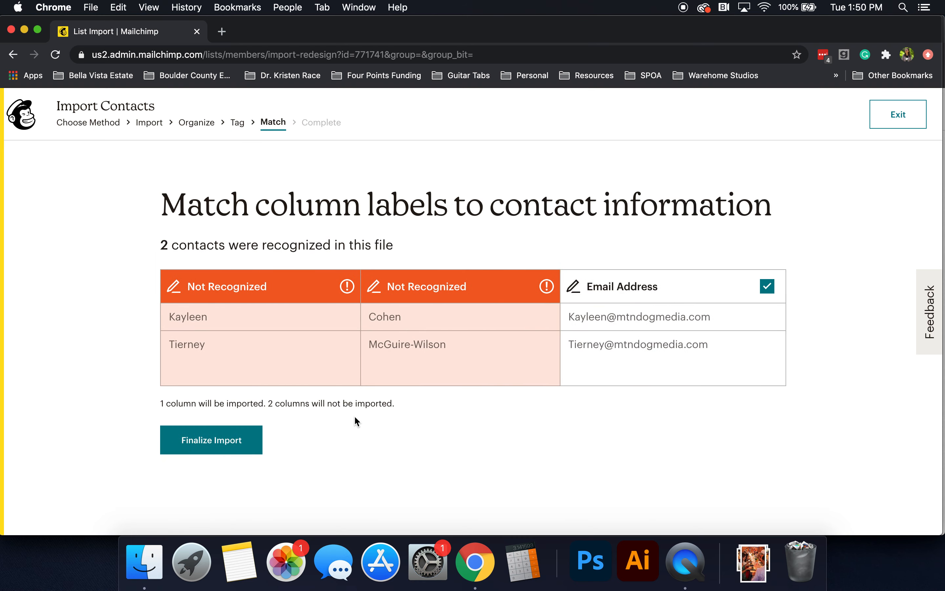
Step: Match the first pasted column to First Name (FNAME) and the second to Last Name (LNAME)
left_click(270, 293)
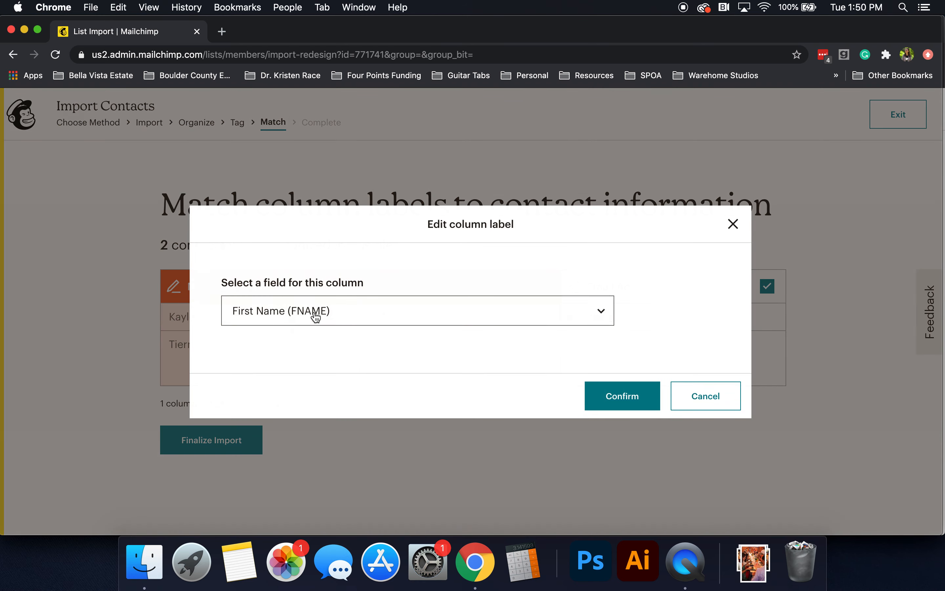
left_click(632, 402)
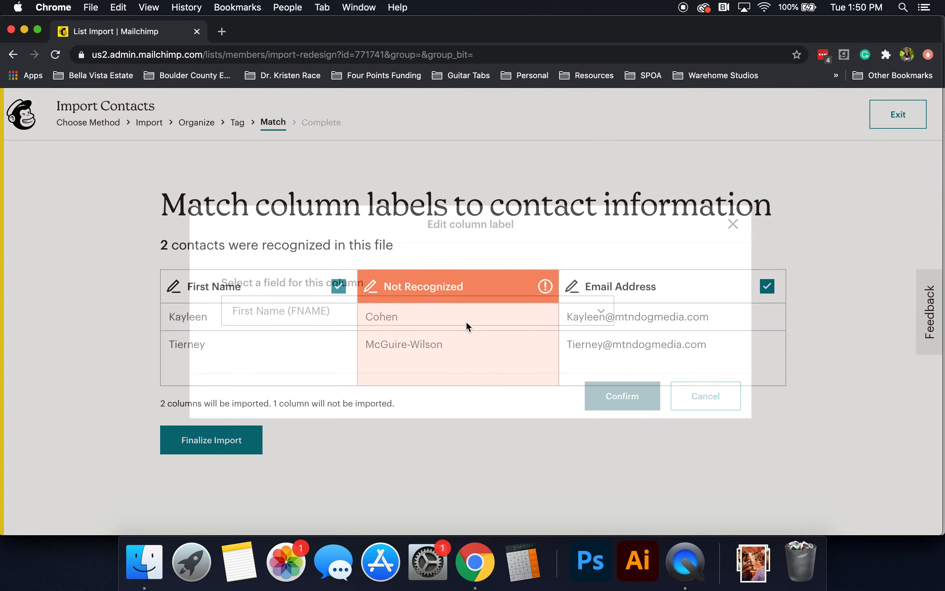
left_click(442, 287)
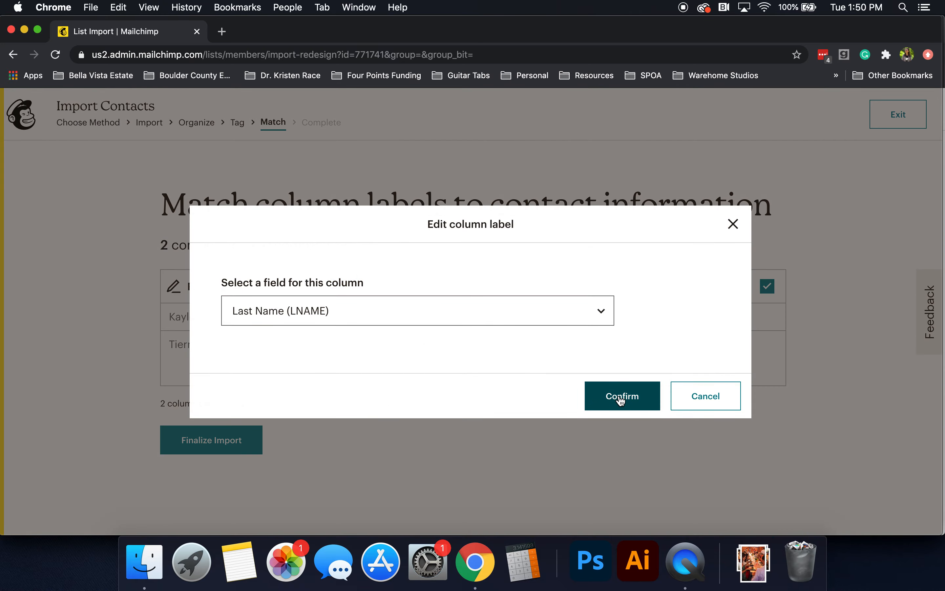
left_click(621, 400)
Step: Finalize and complete the pasted contacts' import, then exit to the audience dashboard
left_click(196, 441)
left_click(230, 460)
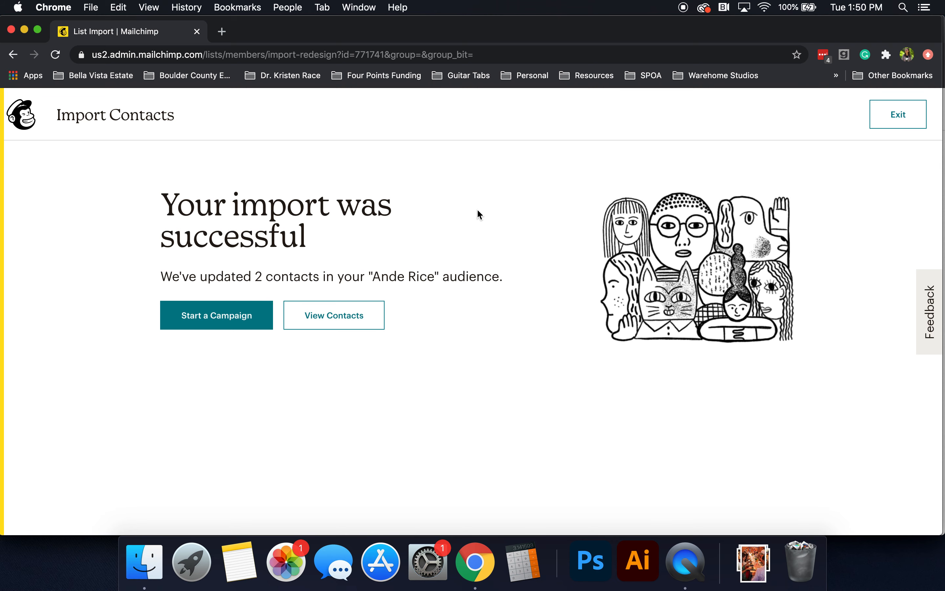
left_click(902, 117)
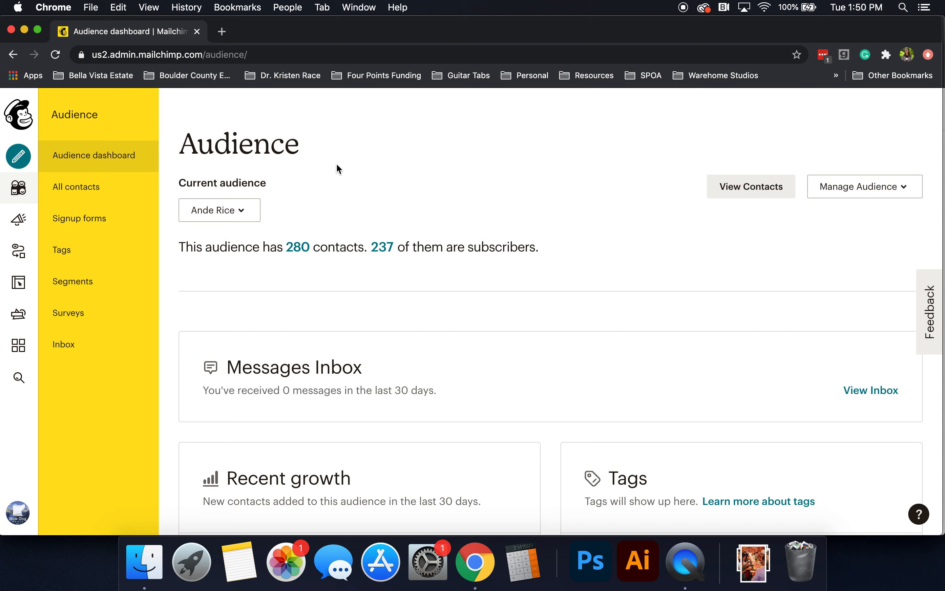
left_click(242, 215)
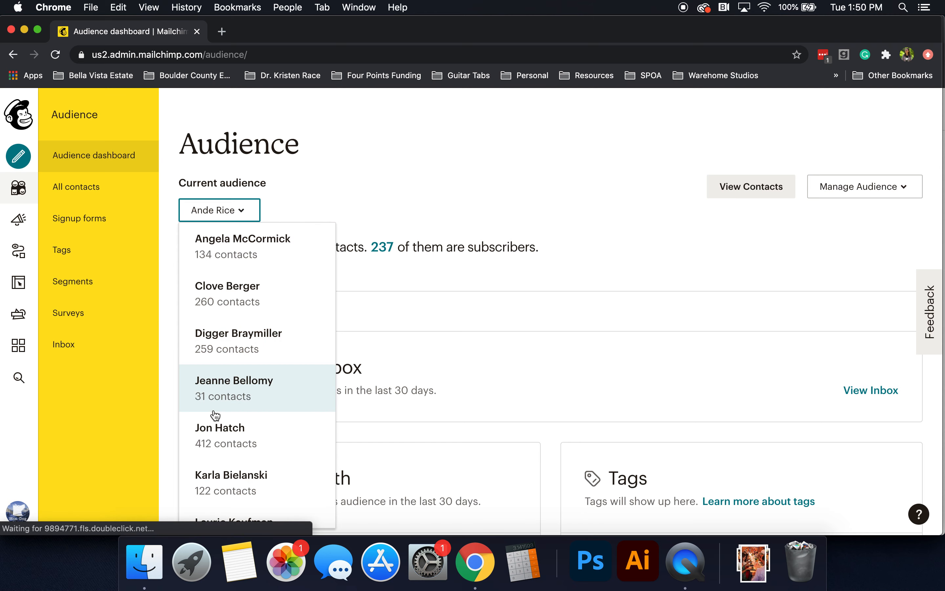
scroll(255, 381, "down", 5)
scroll(256, 383, "up", 5)
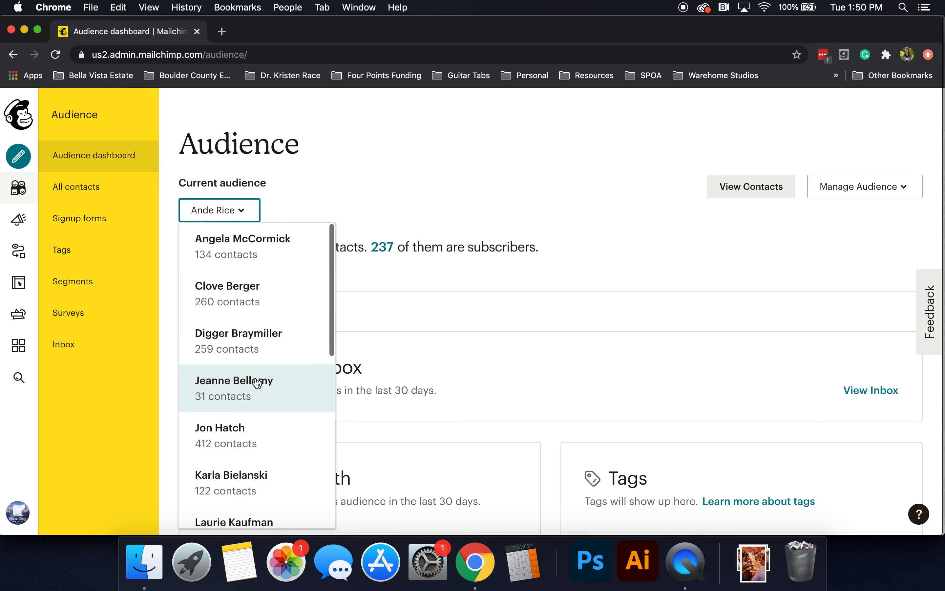
left_click(282, 200)
left_click(873, 191)
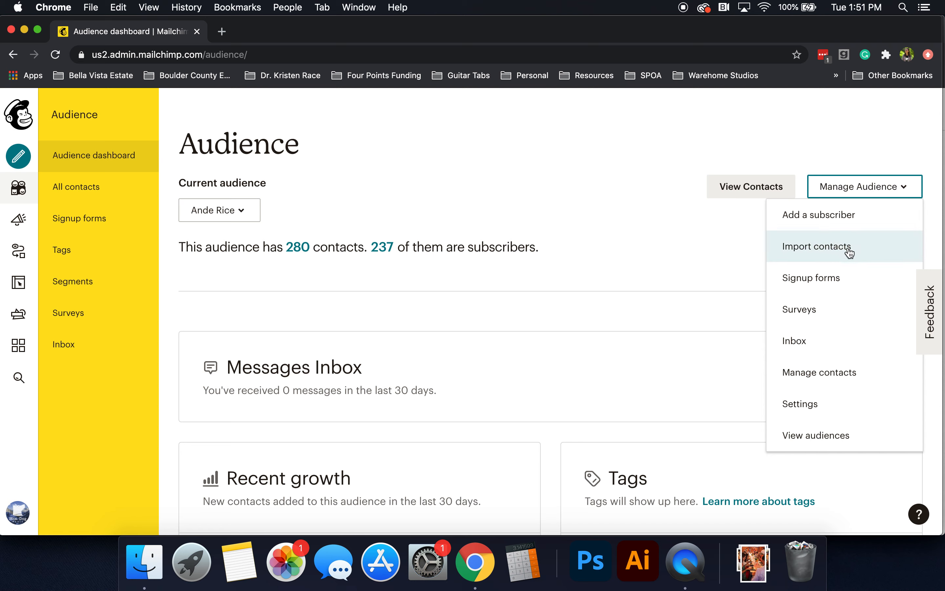
left_click(636, 141)
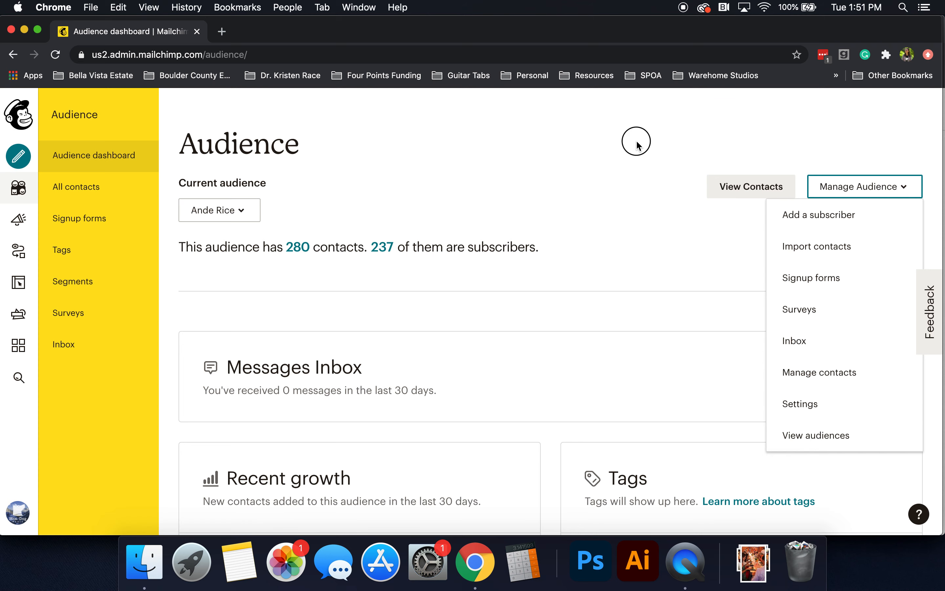